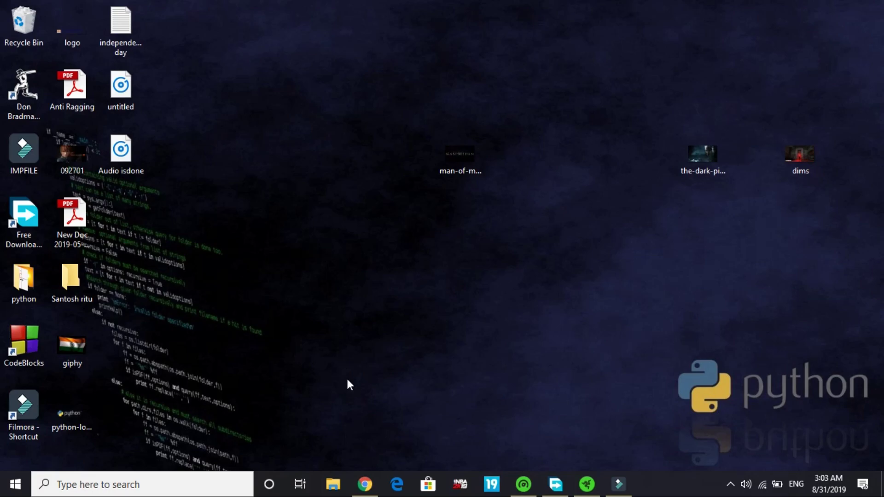
- Bring the Chrome window with the 'download razer cortex game booster' results to the front
click(364, 484)
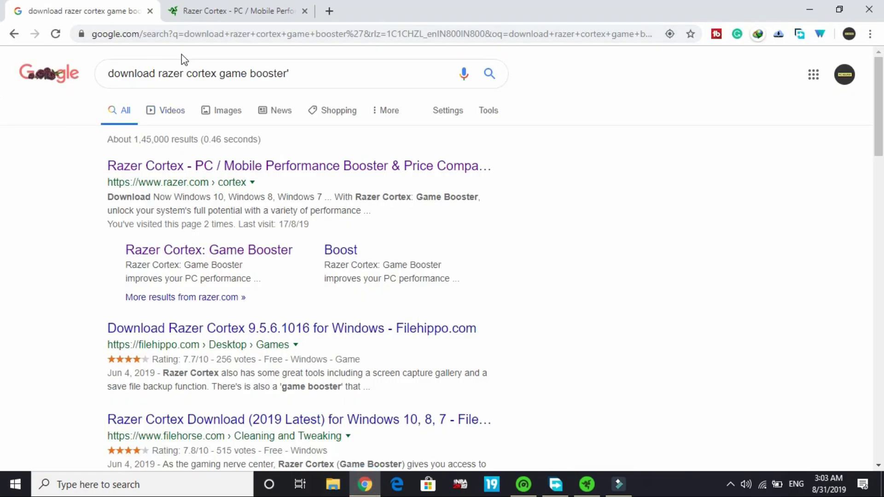
- Switch from the Google results to the Razer Cortex product page tab on razer.com/cortex
click(164, 82)
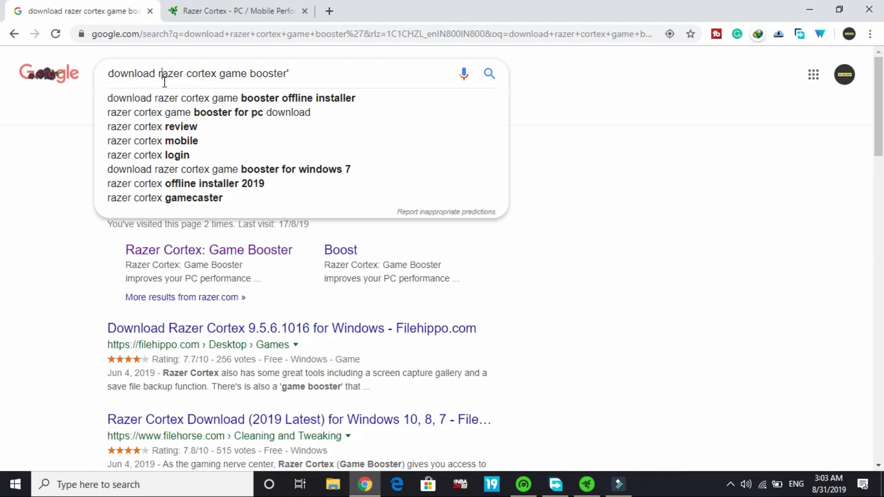
click(18, 158)
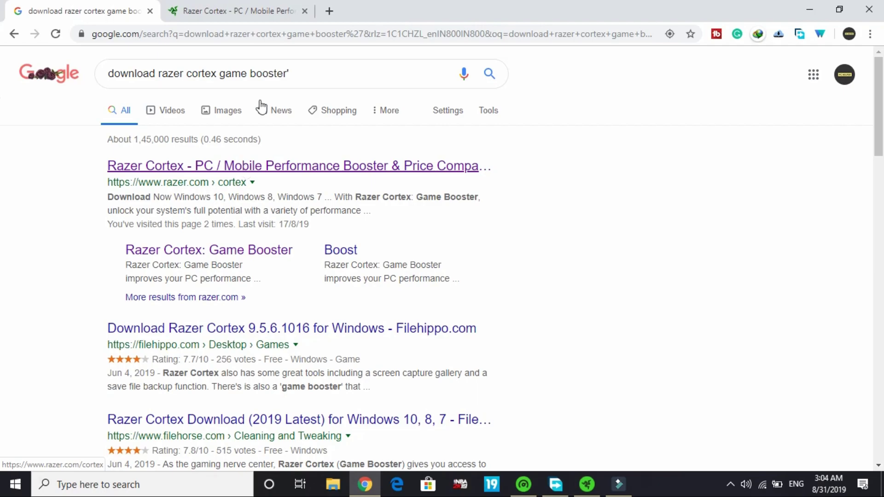
click(244, 10)
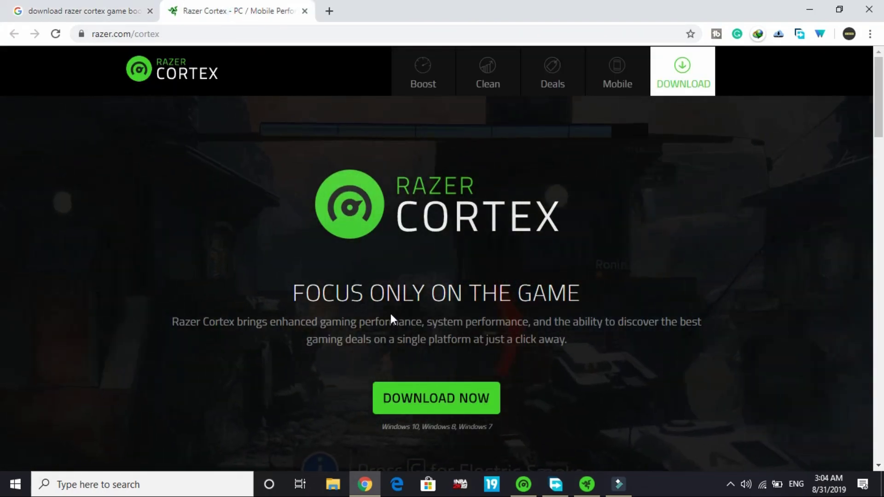
- Highlight the 'FOCUS ONLY ON THE GAME' heading on the Razer Cortex page
drag(431, 321, 441, 228)
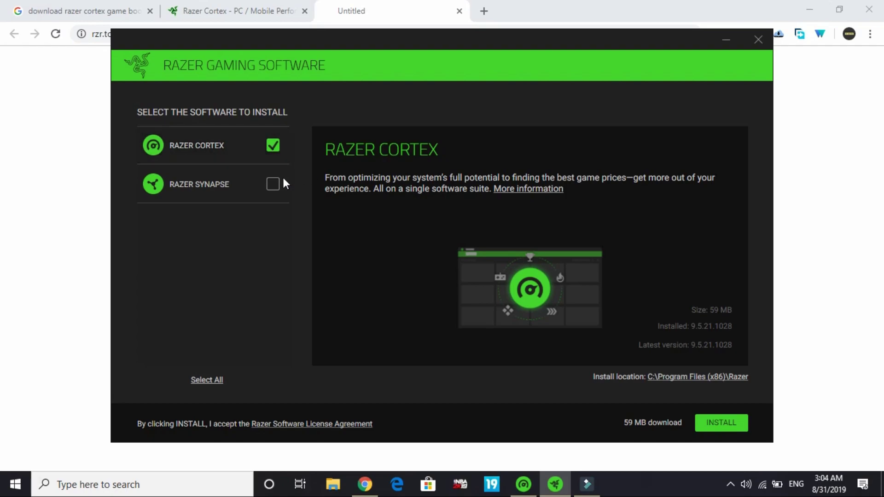
- Review the Razer Cortex entry in the installer, then cancel and close the installer
mouse_move(231, 183)
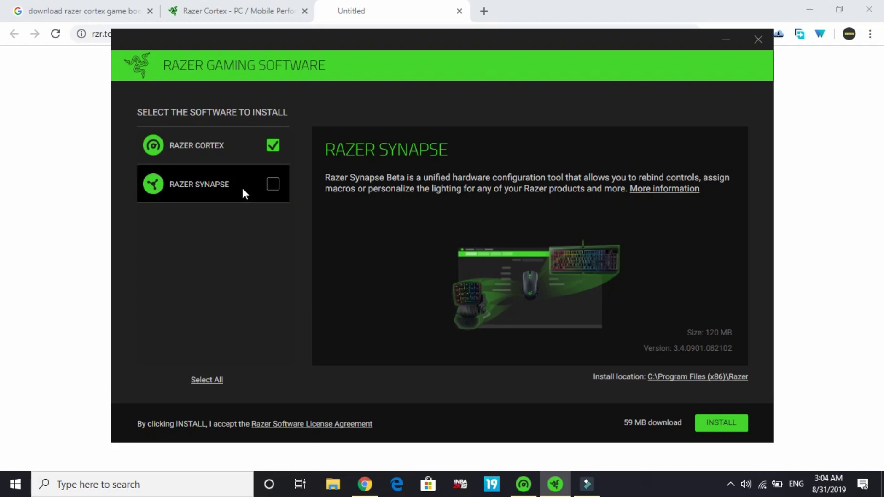
click(239, 139)
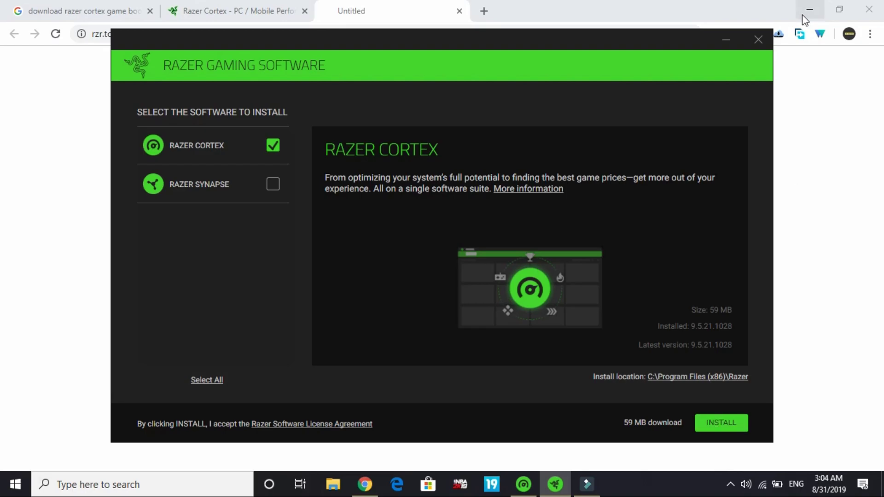
click(758, 40)
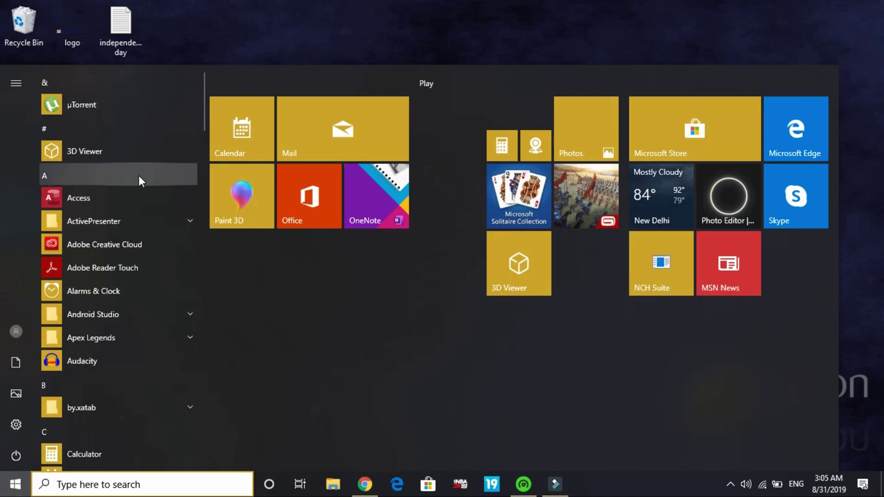
- Launch Razer Cortex from the Razer folder in the Start menu app list
scroll(139, 175, down, 20)
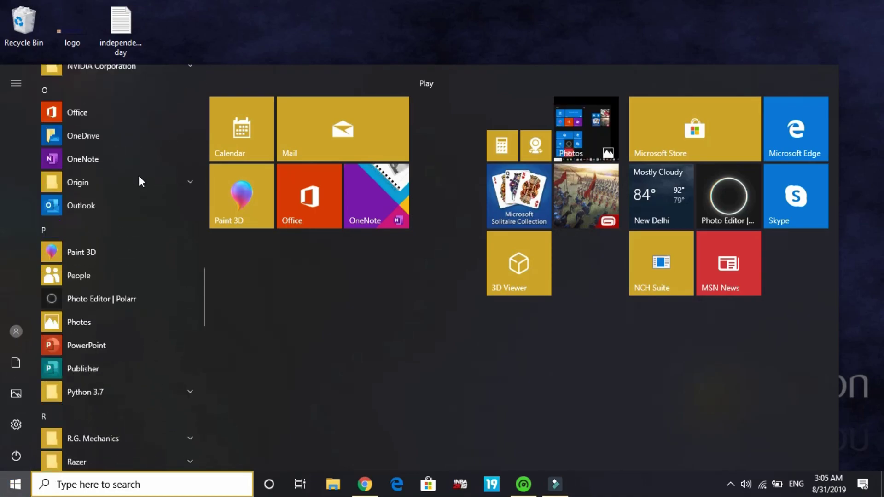
scroll(139, 175, down, 3)
scroll(139, 176, up, 1)
click(107, 239)
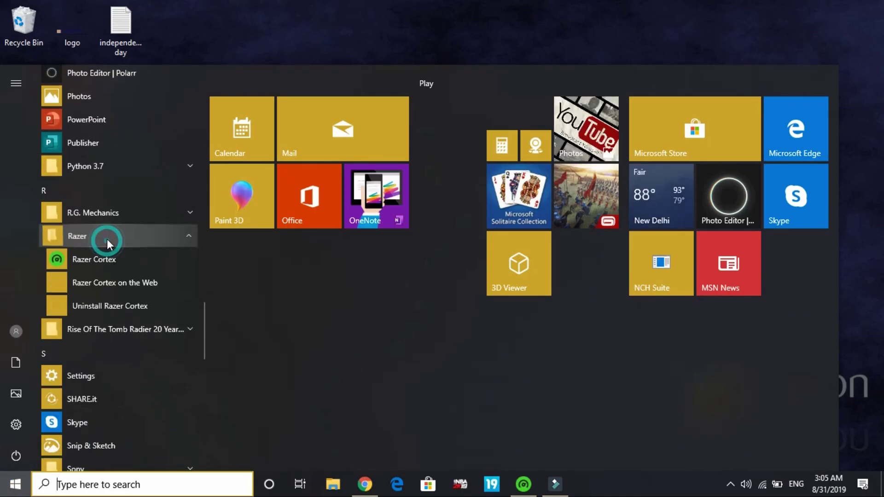
click(98, 259)
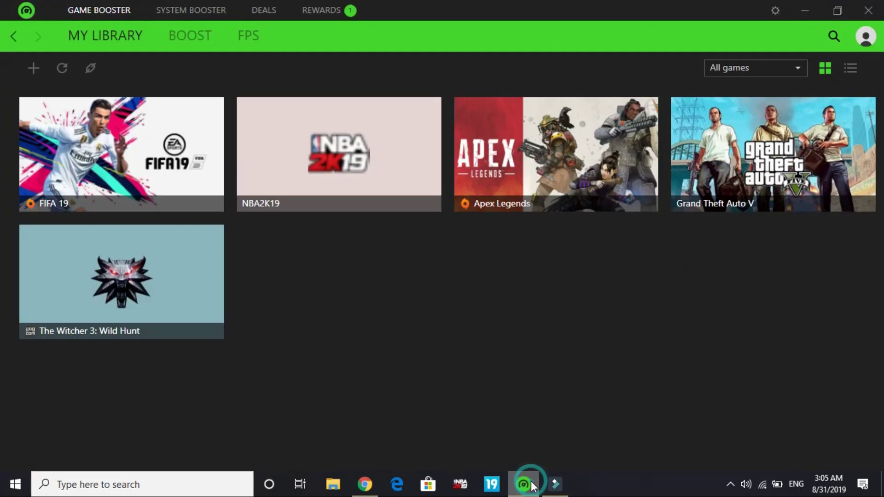
- Look over the Game Booster library with FIFA 19, NBA2K19, Apex Legends, GTA V and Witcher 3
mouse_move(307, 177)
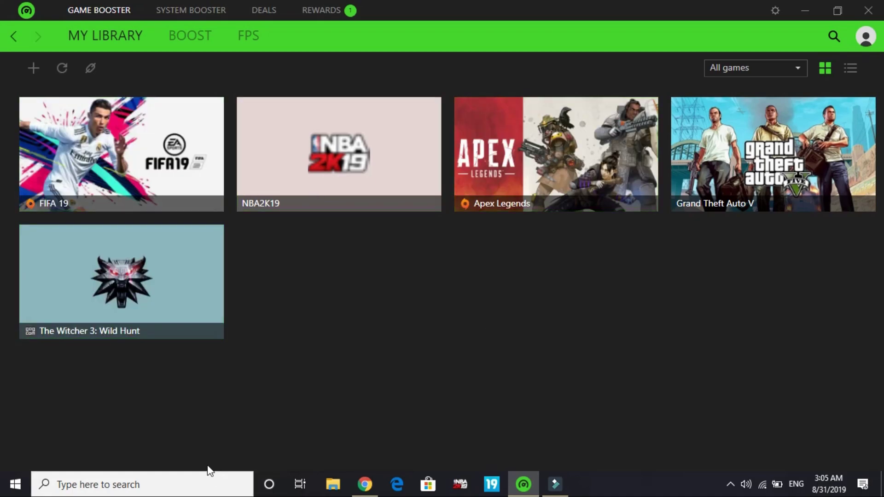
mouse_move(300, 121)
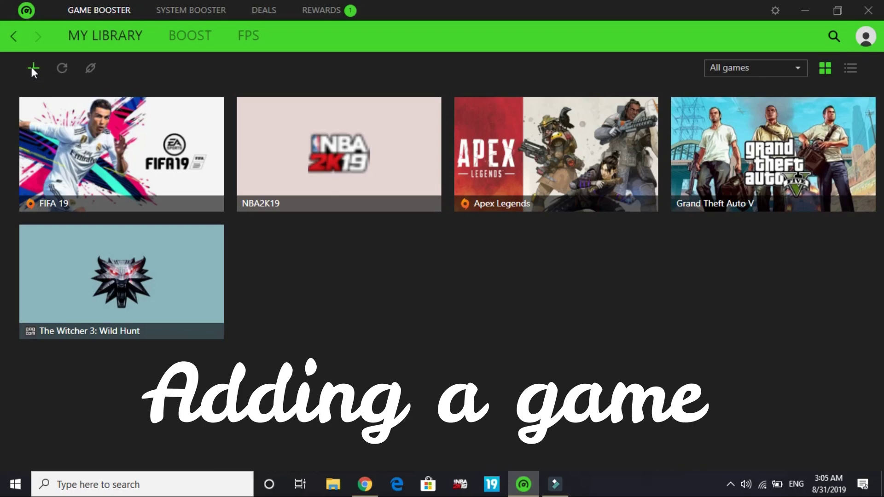
- Add Battlefield 1 from D:\Games\Battlefield 1\bf1.exe to the Cortex game library
click(33, 69)
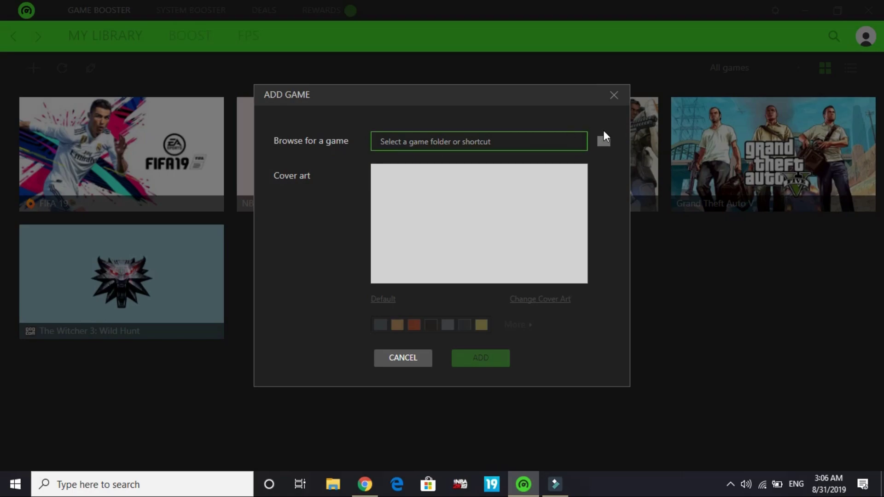
click(603, 143)
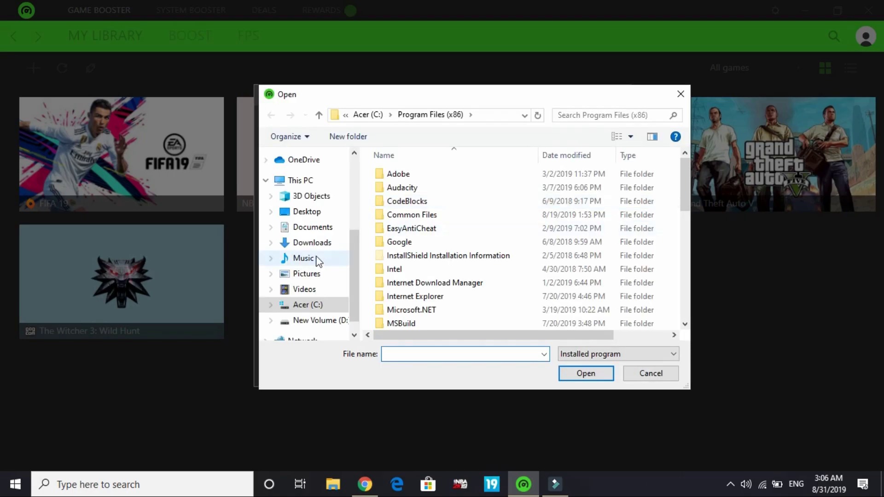
click(301, 321)
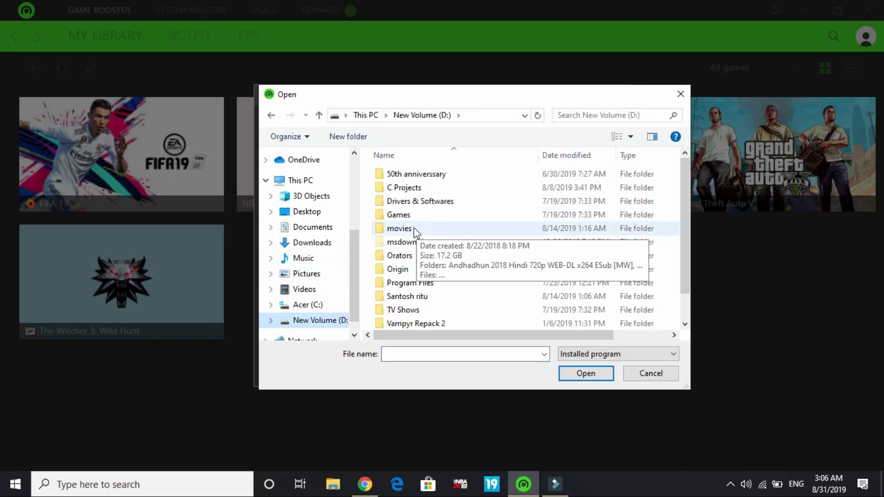
double_click(406, 217)
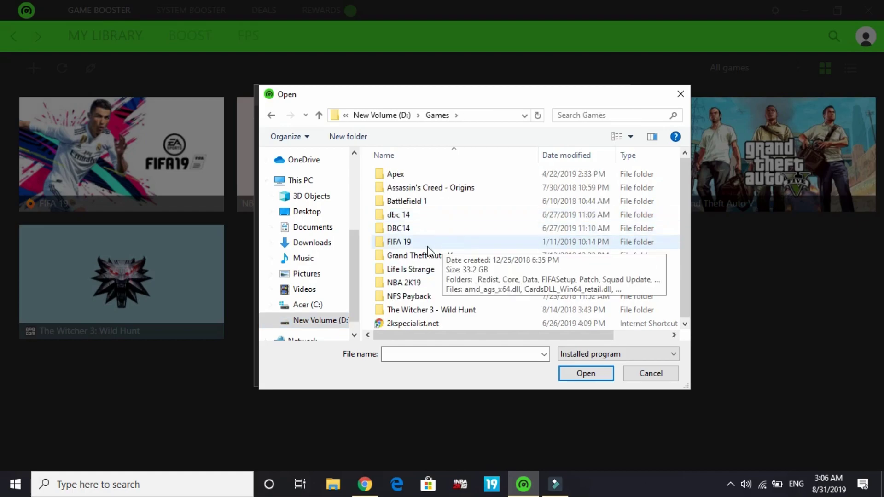
double_click(403, 202)
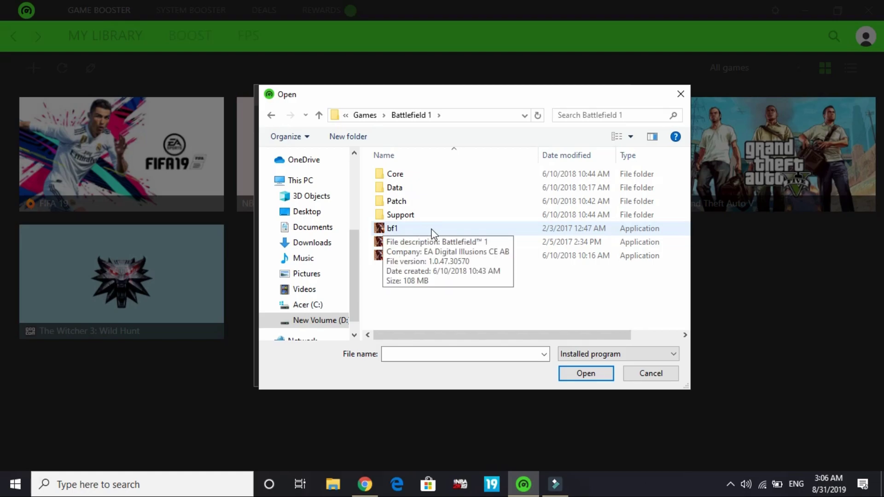
double_click(415, 228)
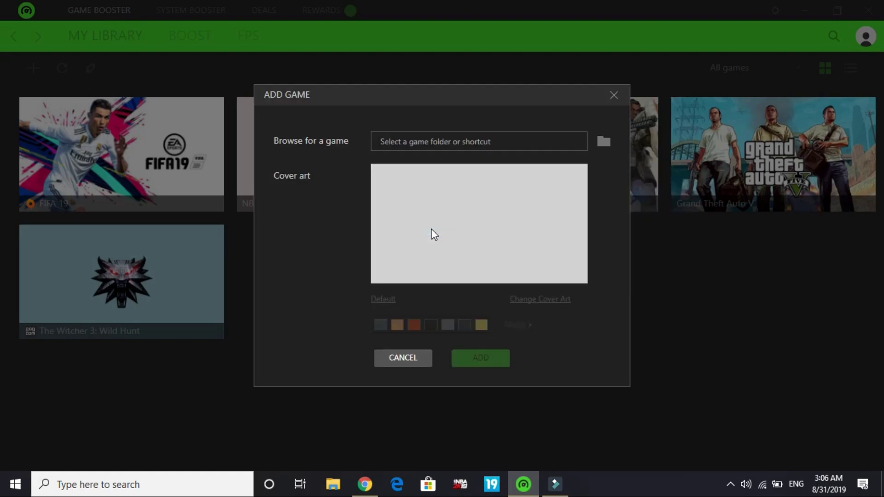
click(477, 359)
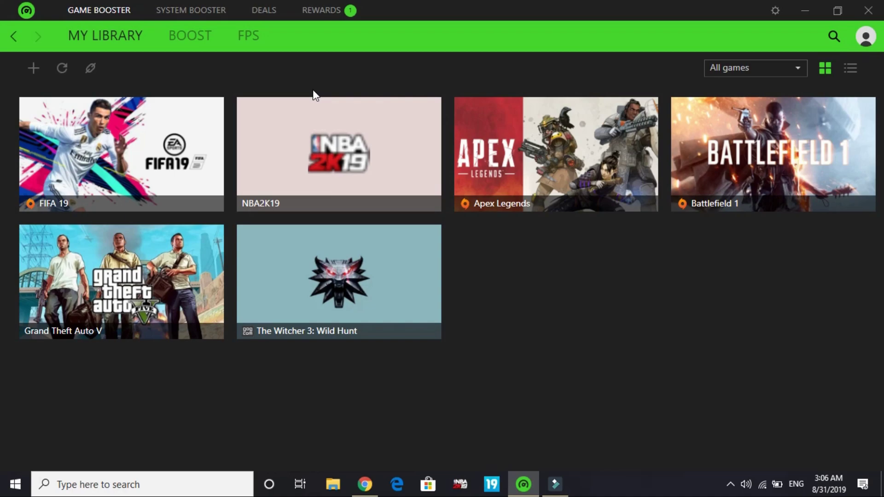
- Open the Boost page and view its Processes, Services and Non-Windows Services lists
click(200, 38)
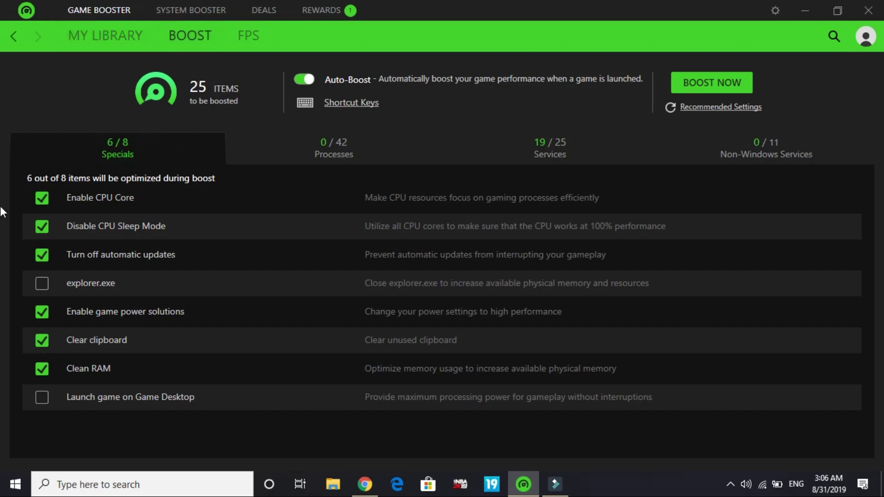
click(332, 148)
click(553, 145)
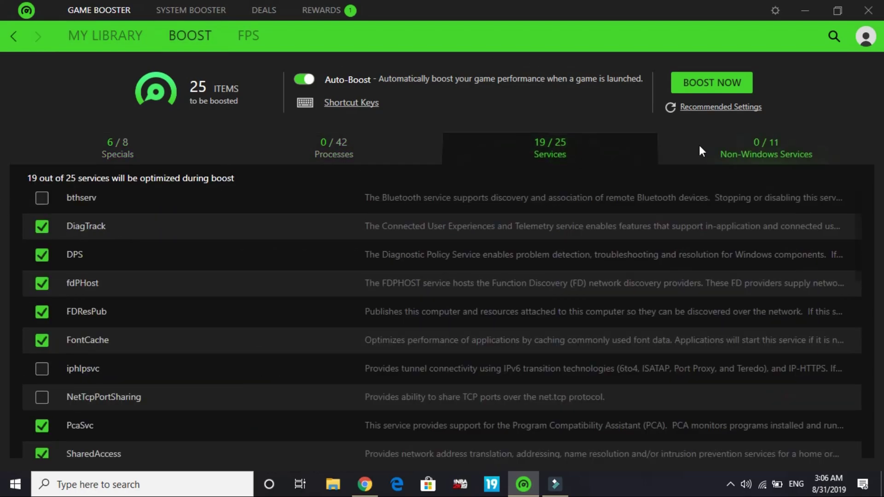
click(766, 155)
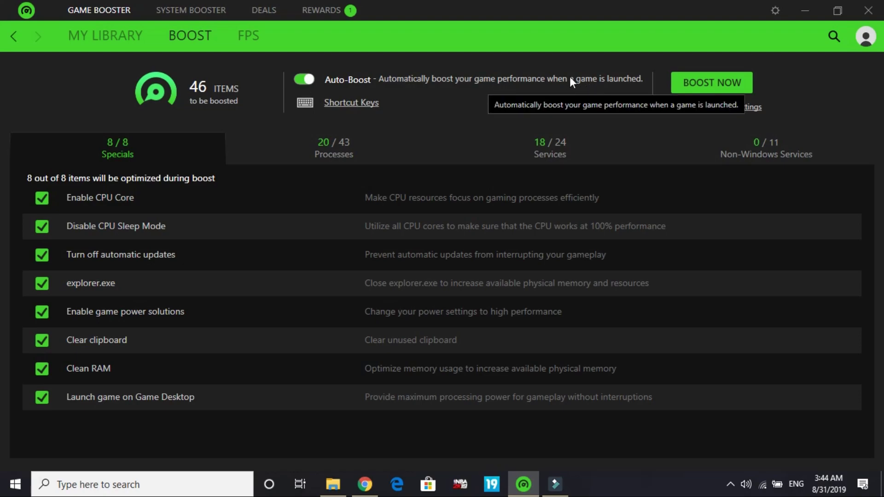
- Enable the explorer.exe and Launch game on Game Desktop specials, confirming both prompts
click(42, 284)
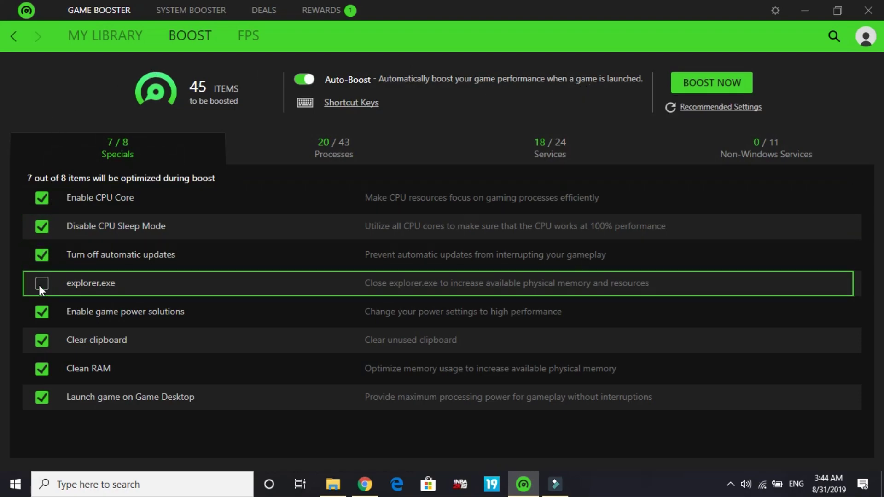
click(38, 397)
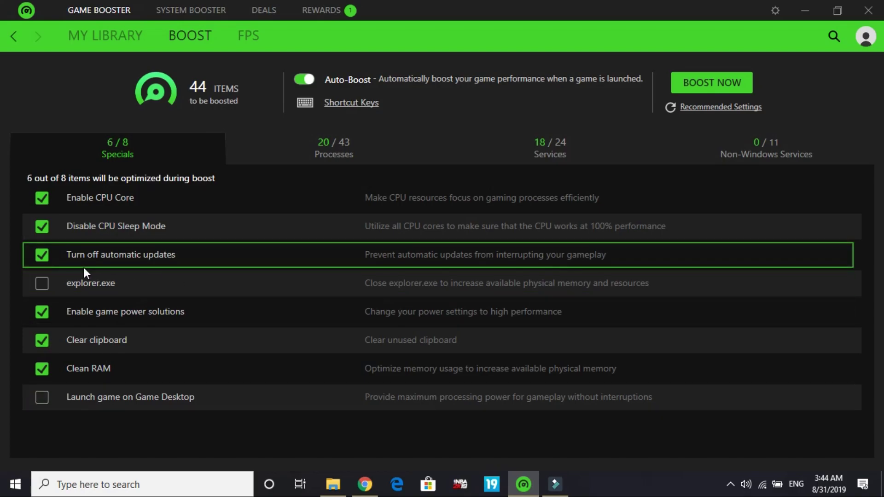
click(43, 282)
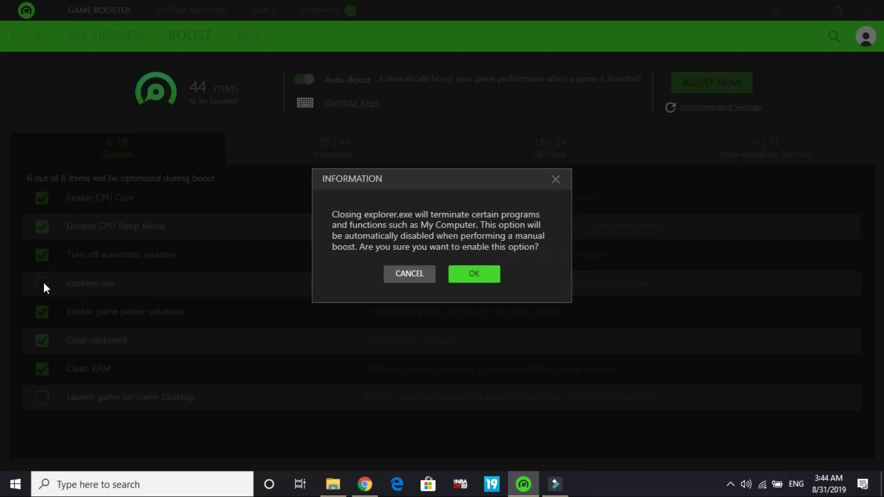
click(470, 276)
click(40, 399)
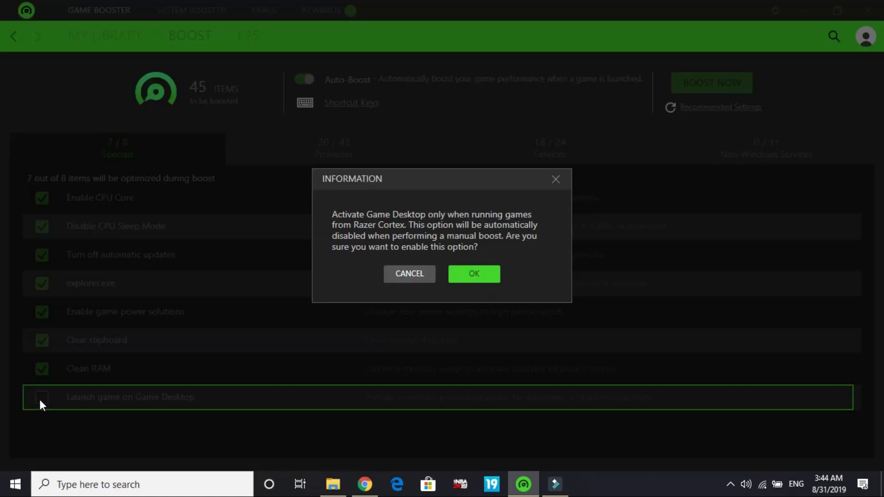
click(487, 272)
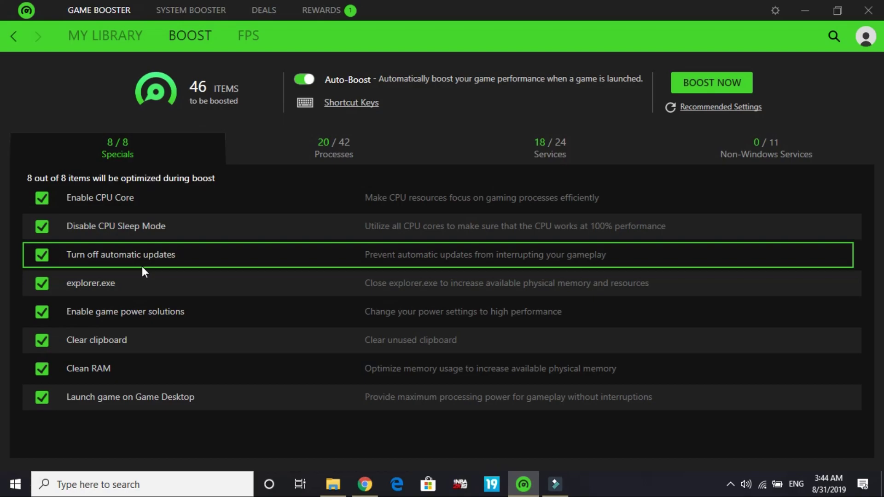
key(super+d)
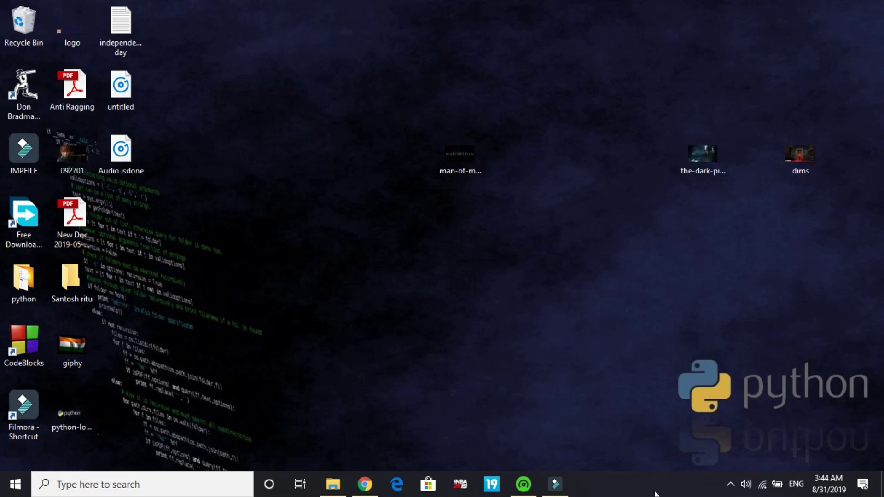
click(522, 482)
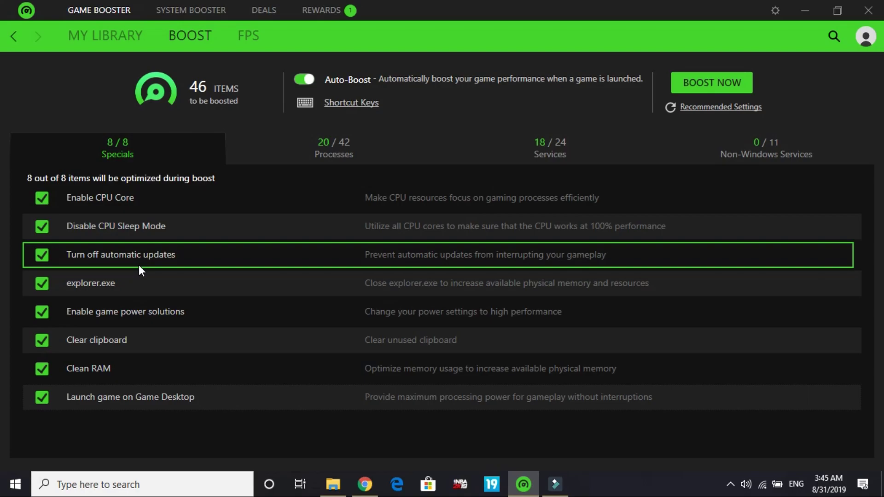
- Include cmd.exe, Filmora.exe and fdm.exe in the boosted processes
click(358, 150)
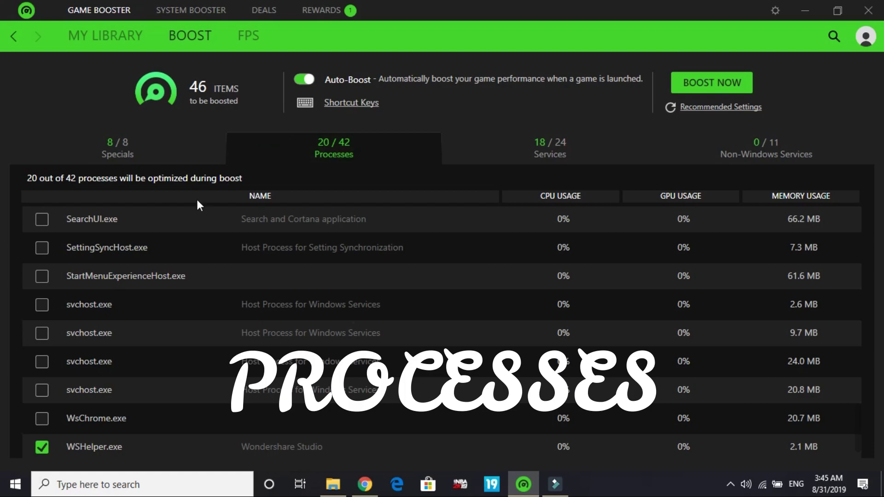
scroll(168, 399, up, 10)
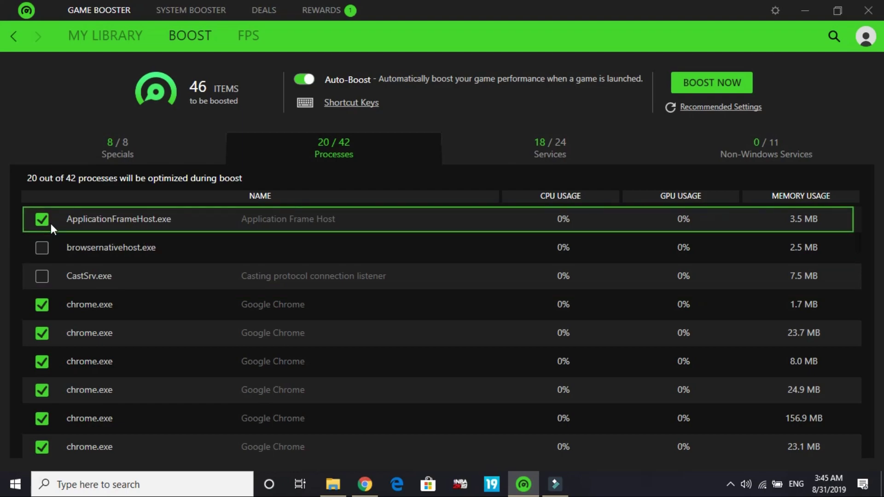
scroll(75, 283, down, 5)
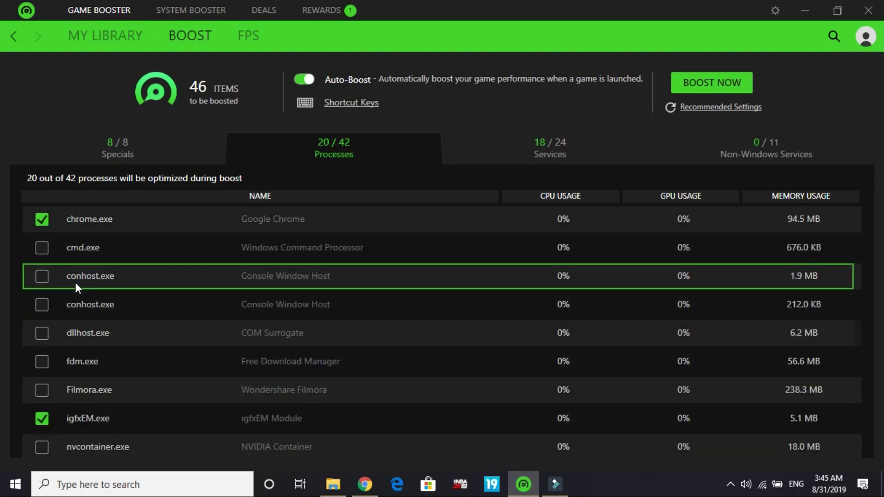
click(40, 248)
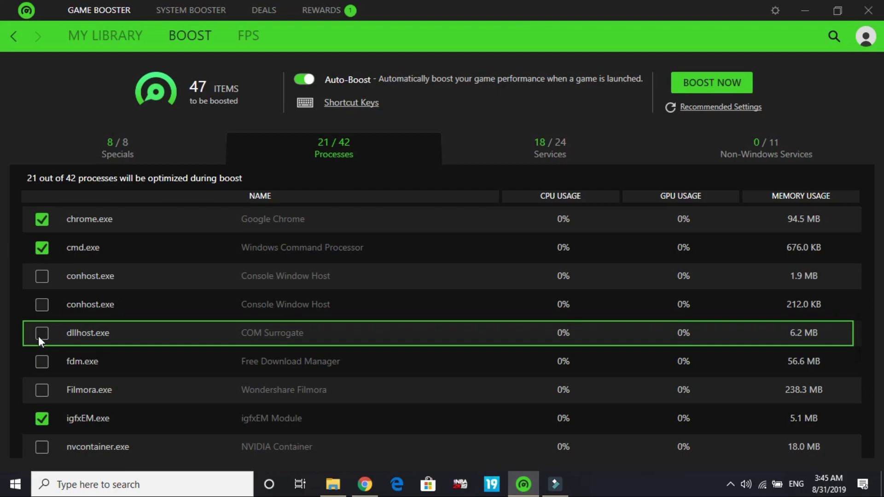
click(42, 390)
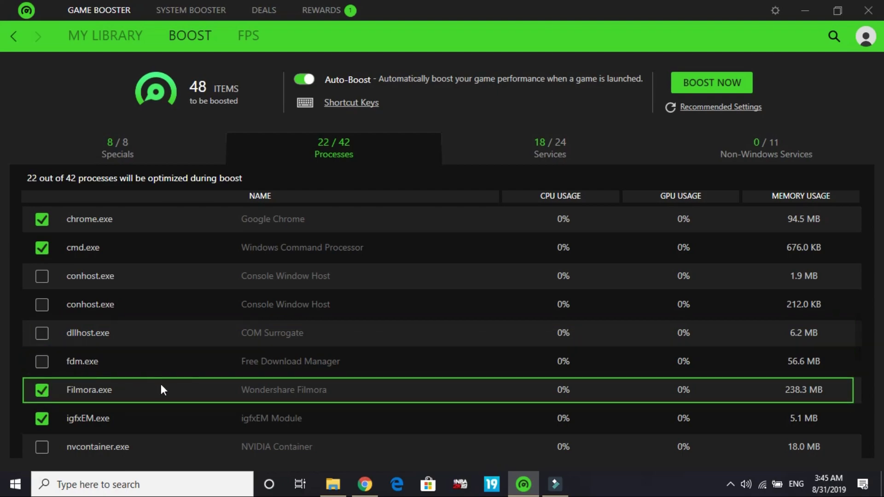
click(46, 363)
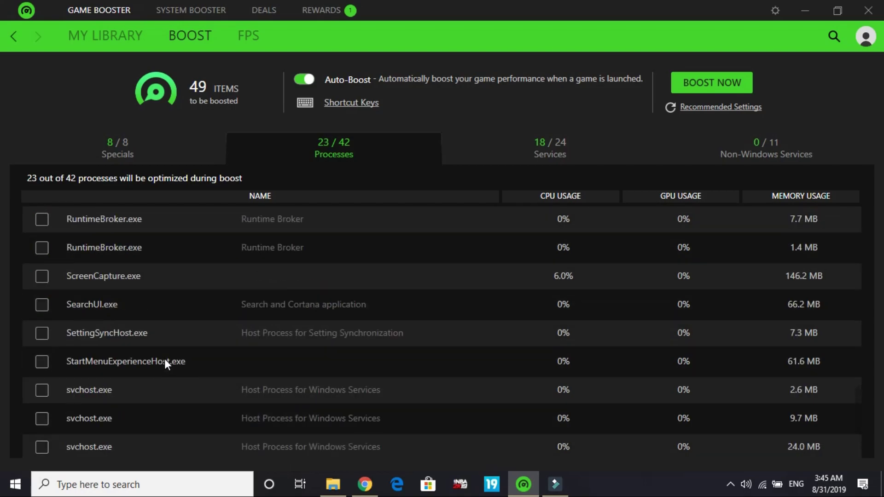
- Include WsChrome.exe and all three RuntimeBroker.exe processes in the boost
scroll(164, 358, down, 5)
scroll(164, 359, up, 10)
scroll(165, 361, down, 8)
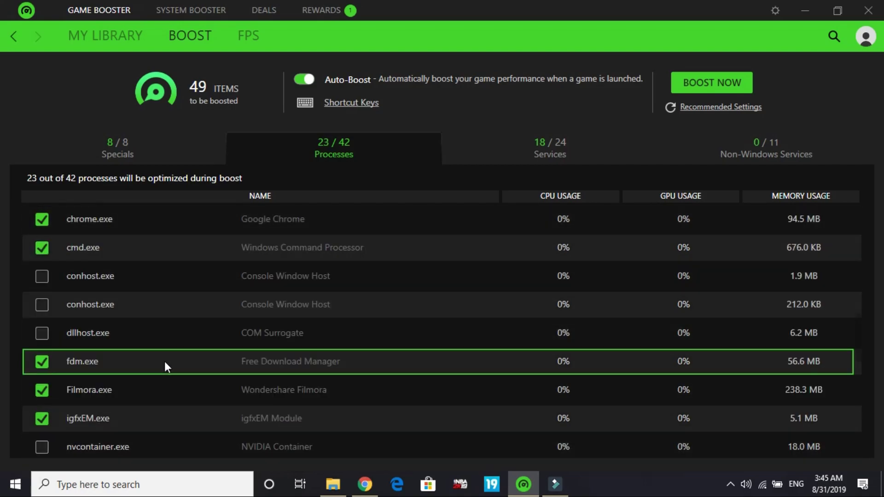
scroll(124, 411, down, 3)
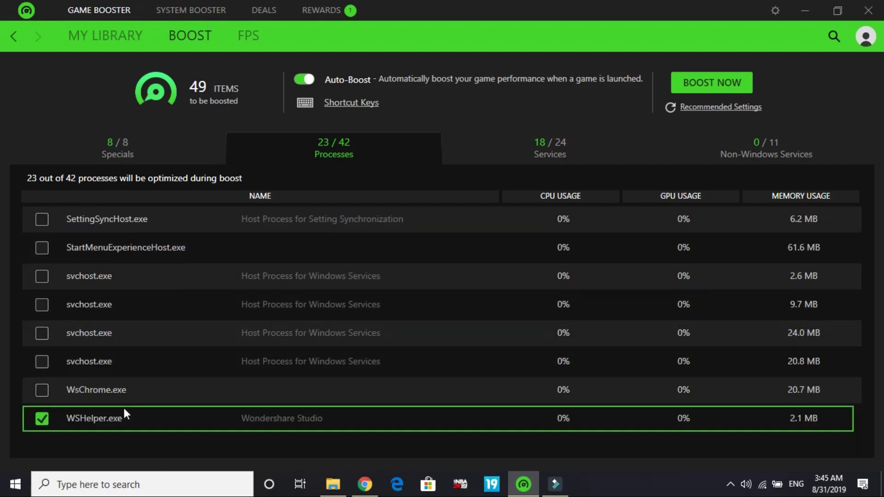
click(41, 390)
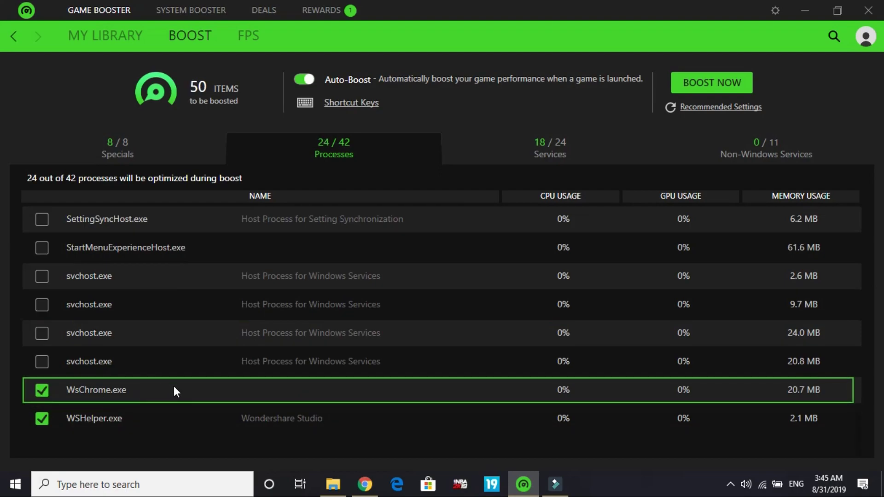
scroll(40, 362, up, 15)
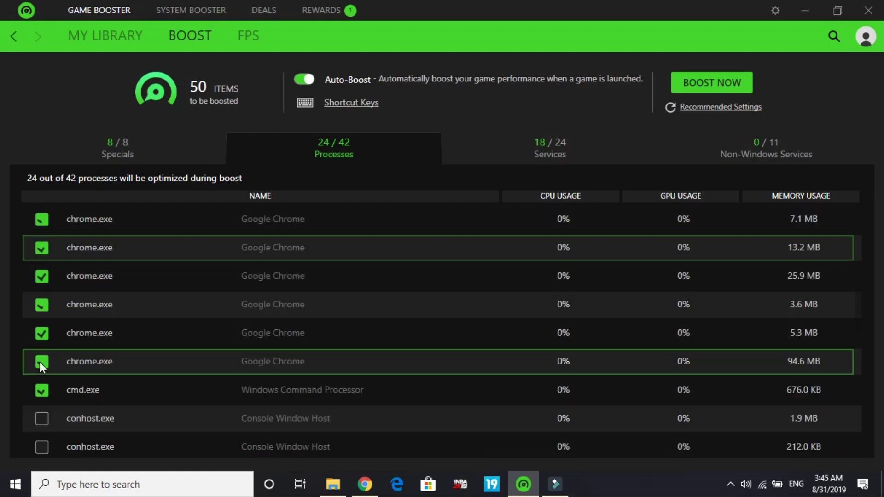
scroll(40, 362, down, 8)
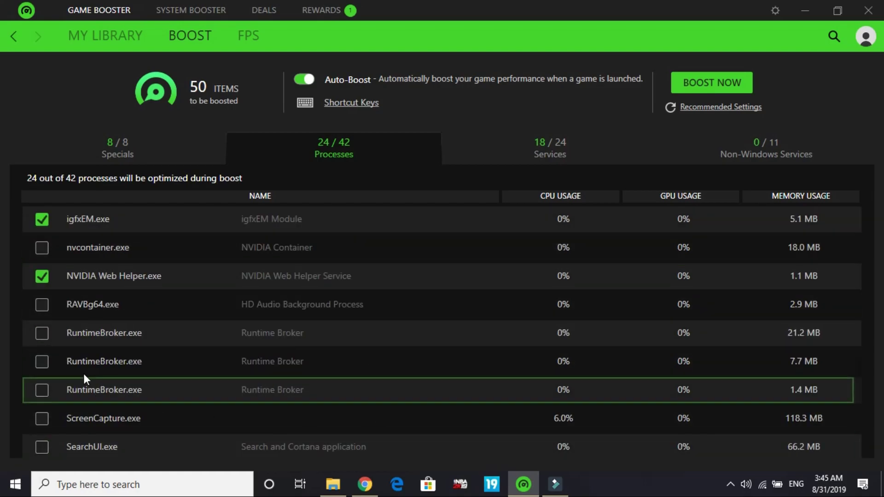
click(41, 390)
click(41, 361)
click(41, 333)
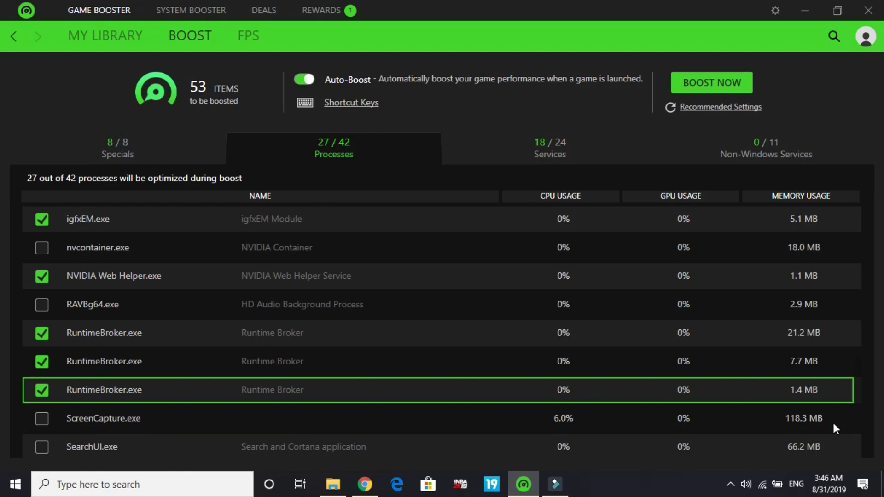
- Include SearchUI.exe and StartMenuExperienceHost.exe, then switch to the Services list
scroll(720, 417, down, 3)
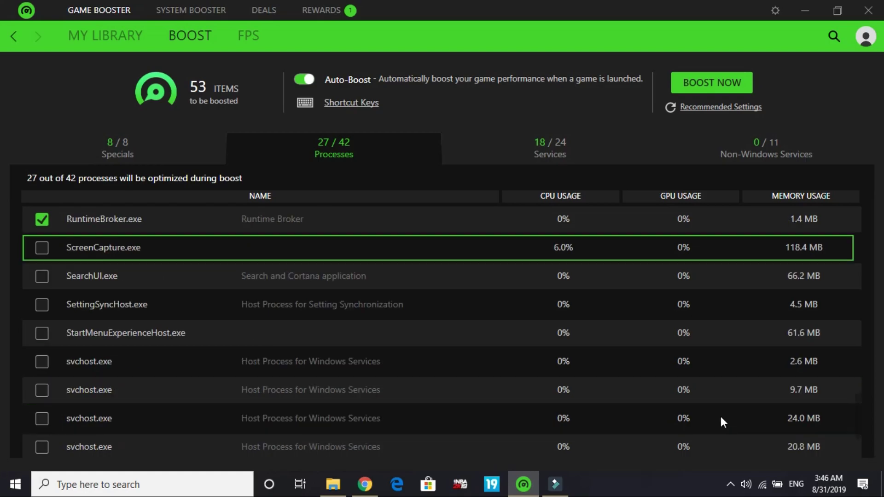
scroll(719, 416, up, 1)
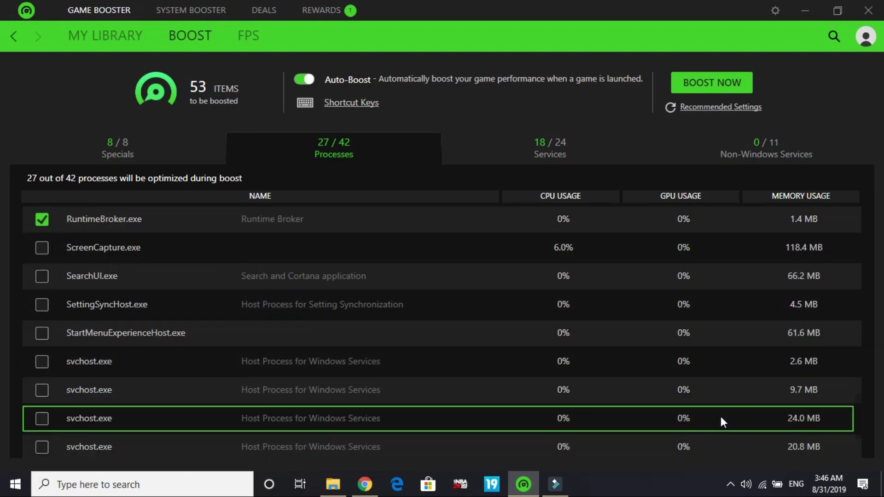
click(40, 276)
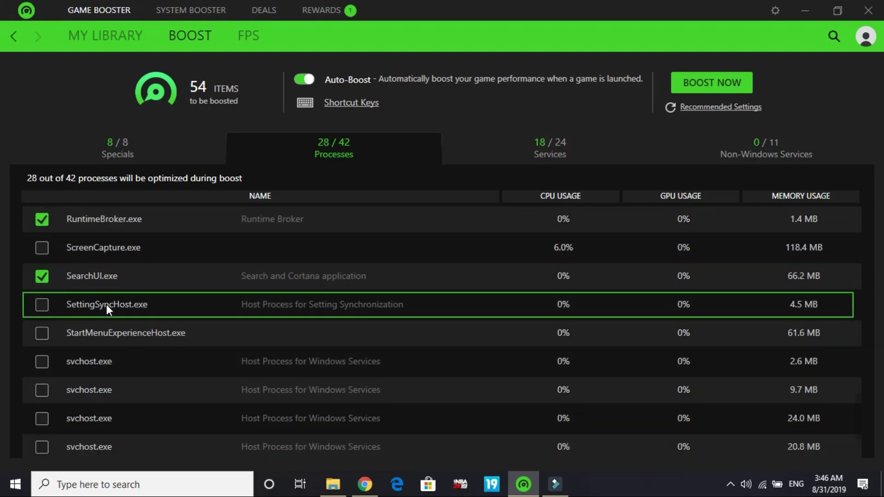
click(42, 333)
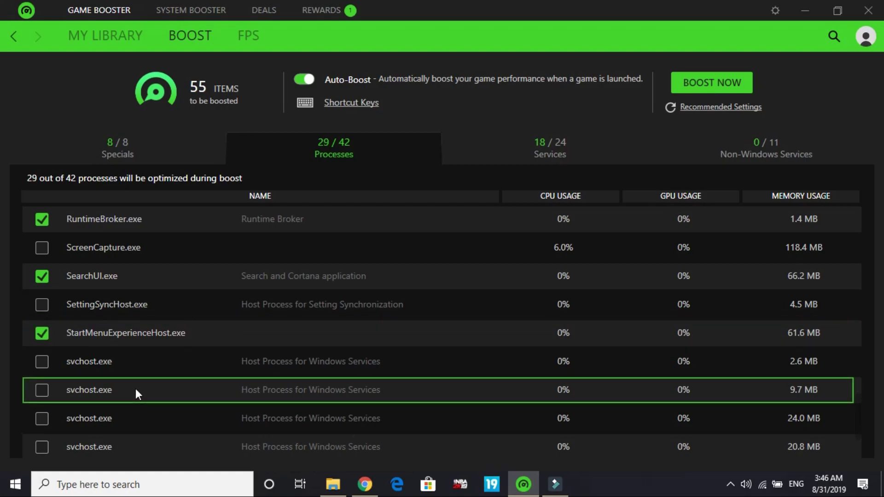
scroll(136, 393, down, 3)
scroll(137, 392, up, 10)
scroll(135, 389, up, 1)
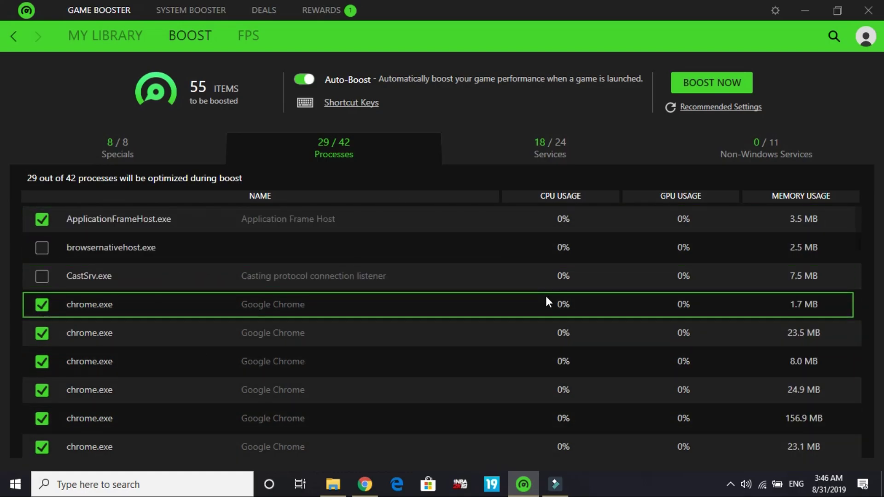
click(549, 143)
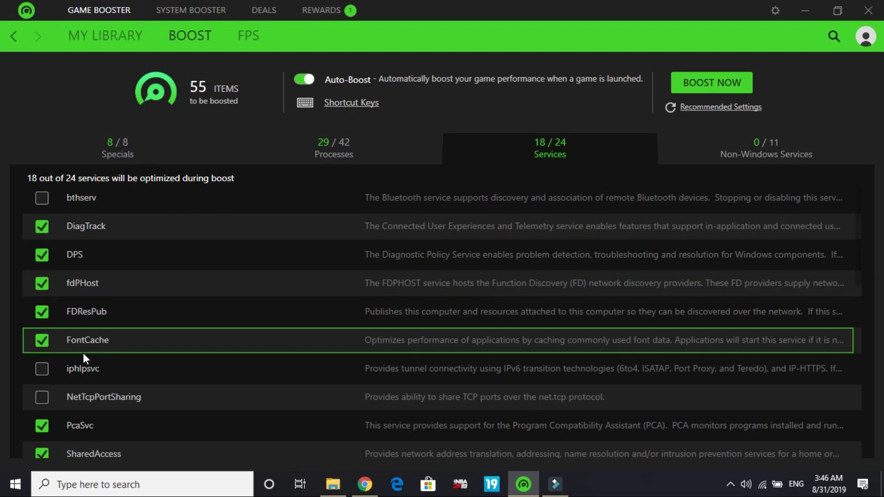
- Tick NetTcpPortSharing in the Services list, raising boosted services to 19 of 24
scroll(118, 352, down, 5)
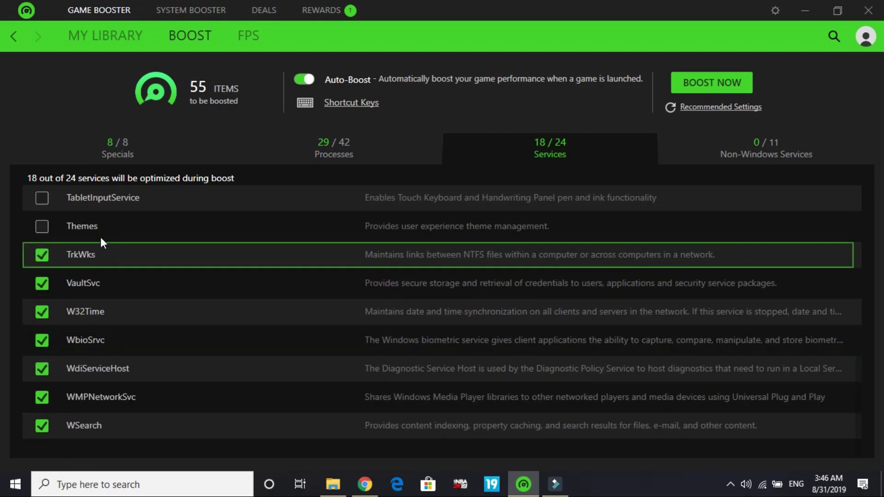
scroll(110, 309, up, 5)
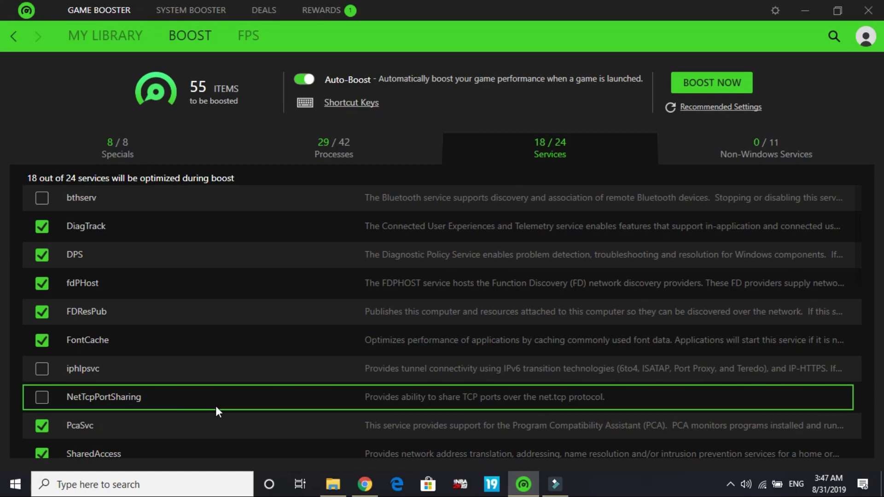
click(41, 396)
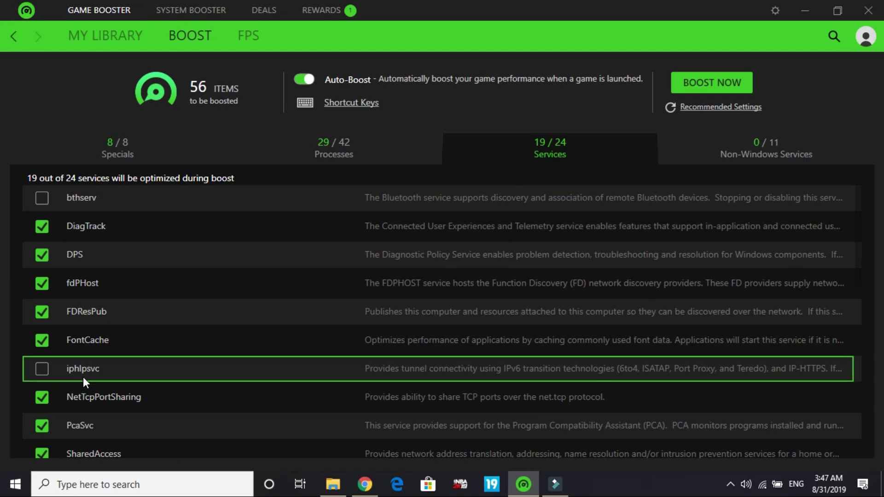
scroll(109, 330, down, 2)
scroll(122, 202, up, 2)
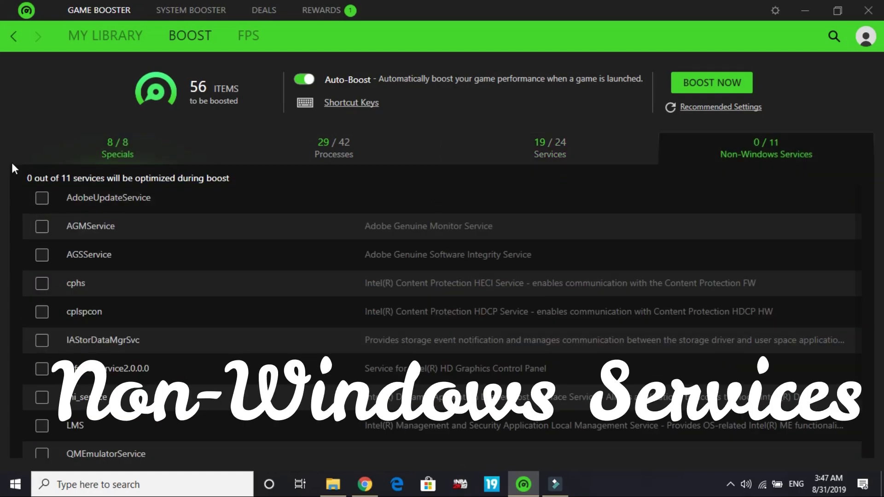
- Boost AdobeUpdateService, AGMService and AGSService, leaving IAStorDataMgrSvc and igfxCUIService2.0.0.0 unticked
click(42, 200)
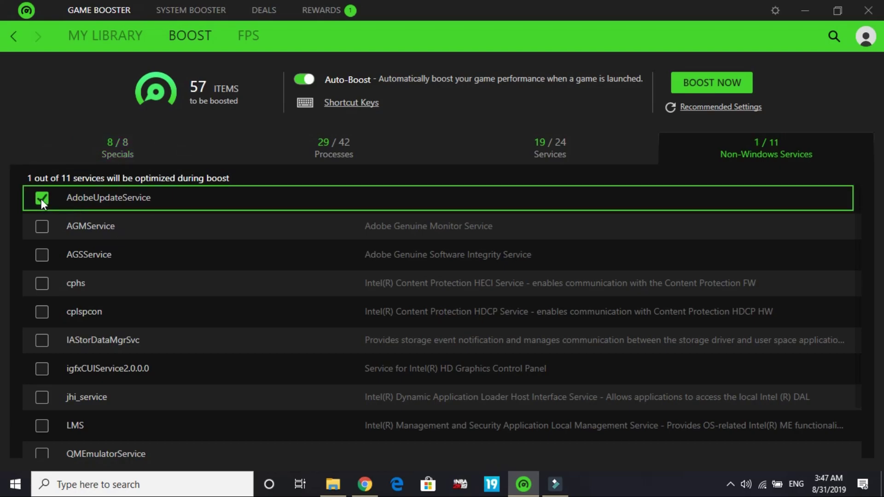
click(40, 225)
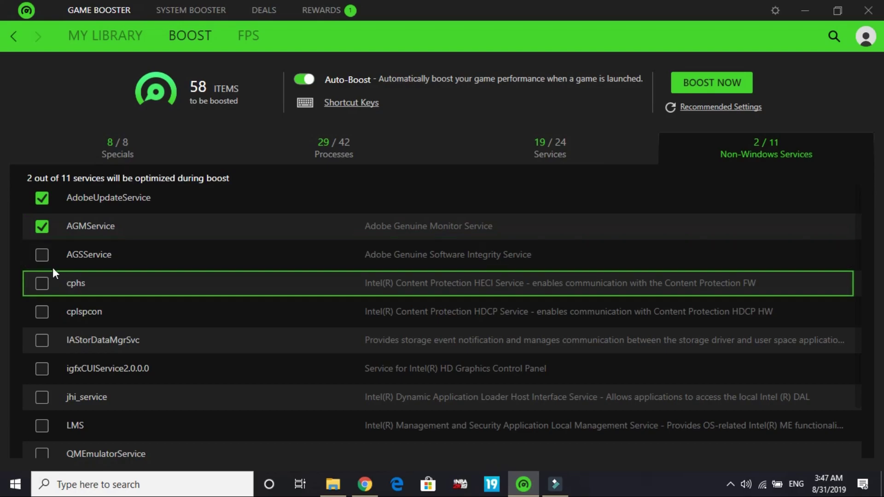
click(39, 254)
click(41, 339)
click(41, 340)
click(43, 366)
click(43, 366)
- Also boost TeamViewer and QMEmulatorService, then switch to the Specials list
scroll(44, 391, down, 2)
click(46, 420)
click(38, 397)
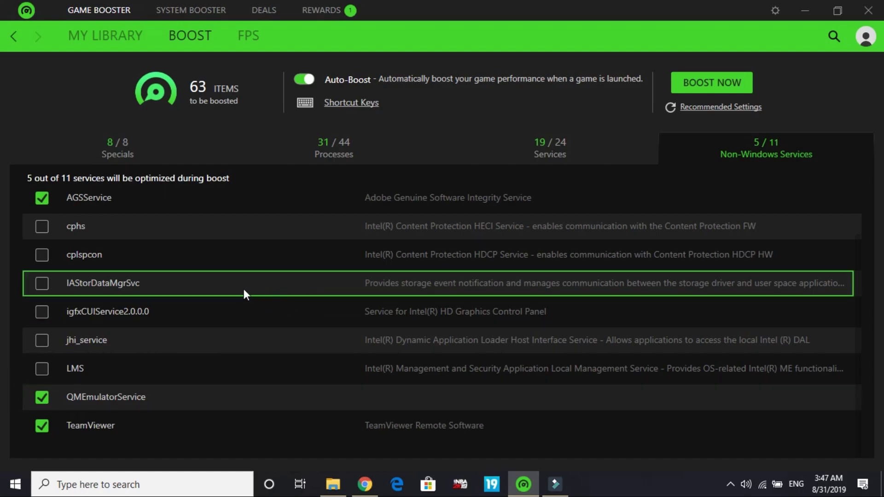
scroll(402, 276, up, 2)
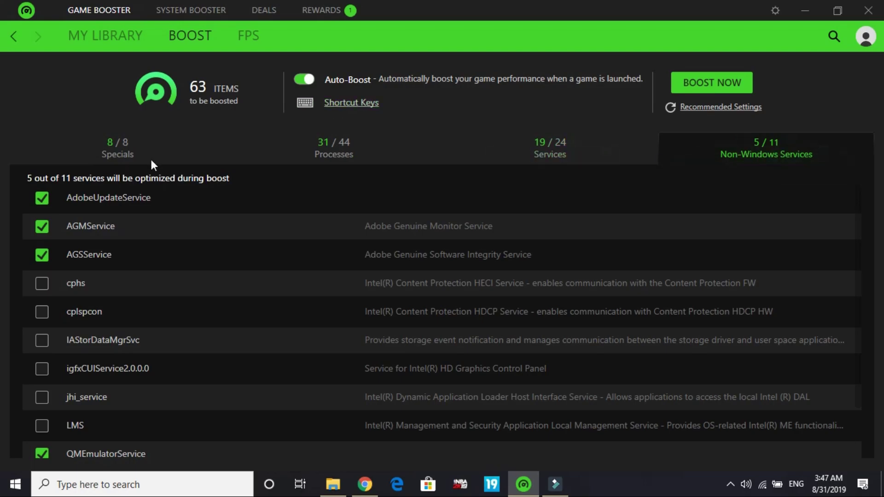
click(109, 145)
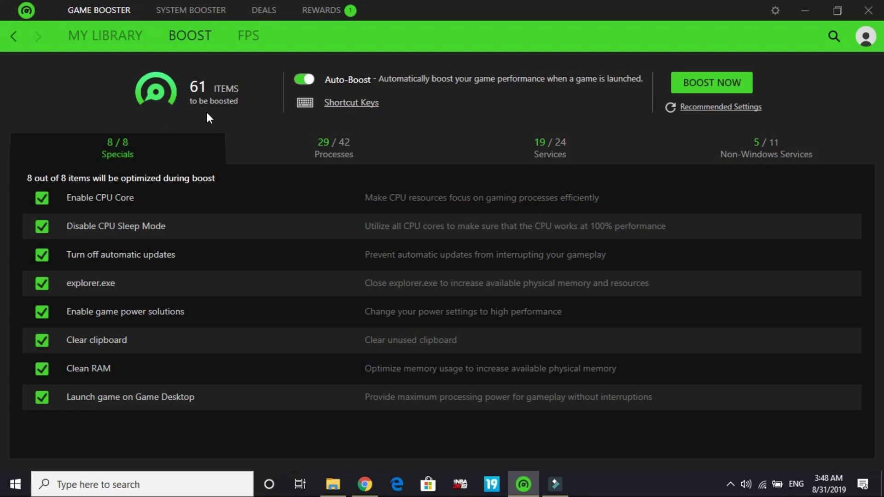
- Check that all FPS overlay options are on, then return to MY LIBRARY
click(247, 41)
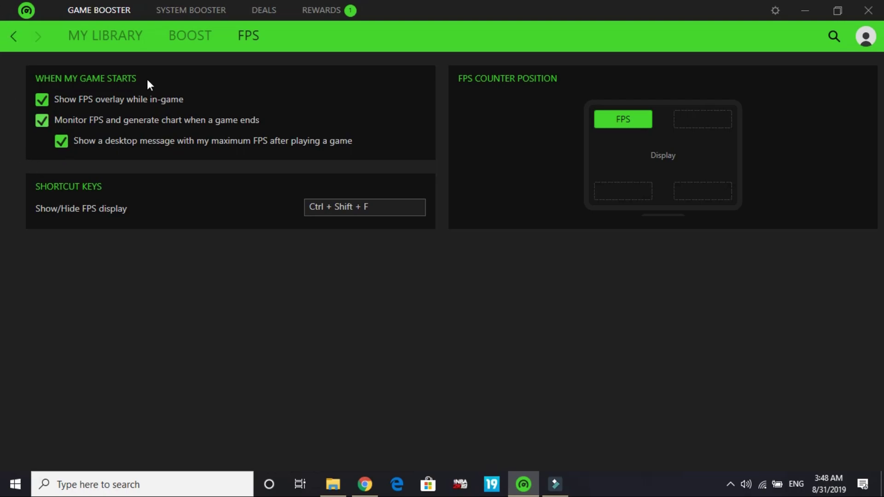
click(124, 34)
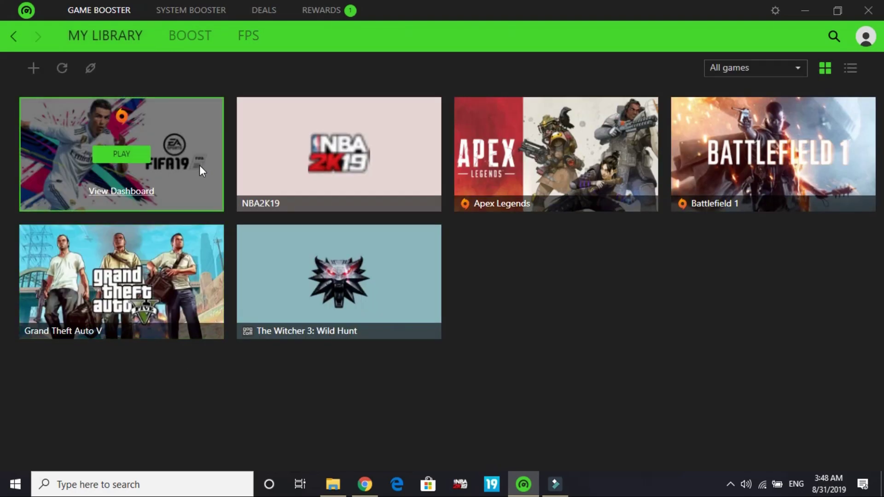
- Launch FIFA 19 with boost from its library tile, then minimize Cortex and Free Download Manager
click(199, 165)
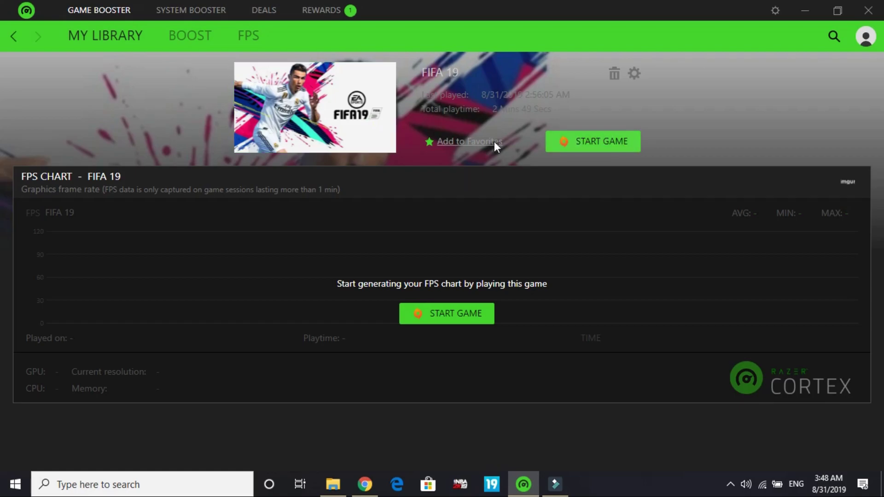
click(14, 36)
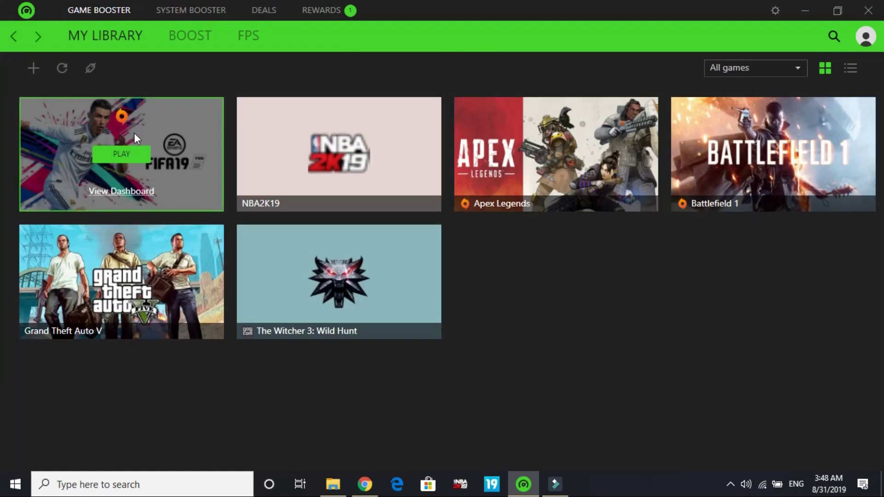
click(125, 153)
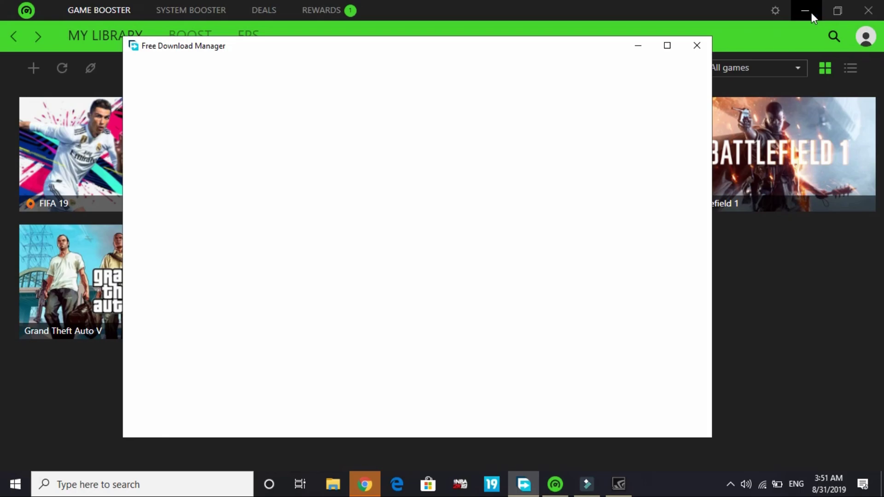
click(804, 10)
click(638, 46)
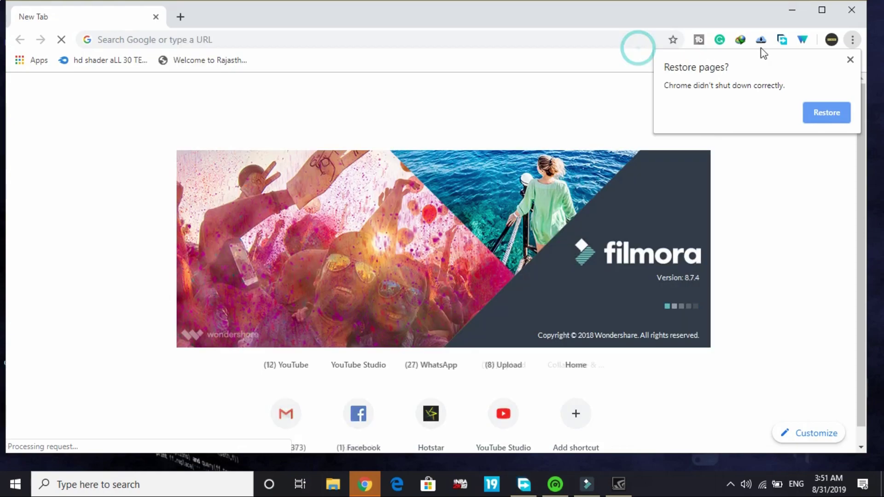